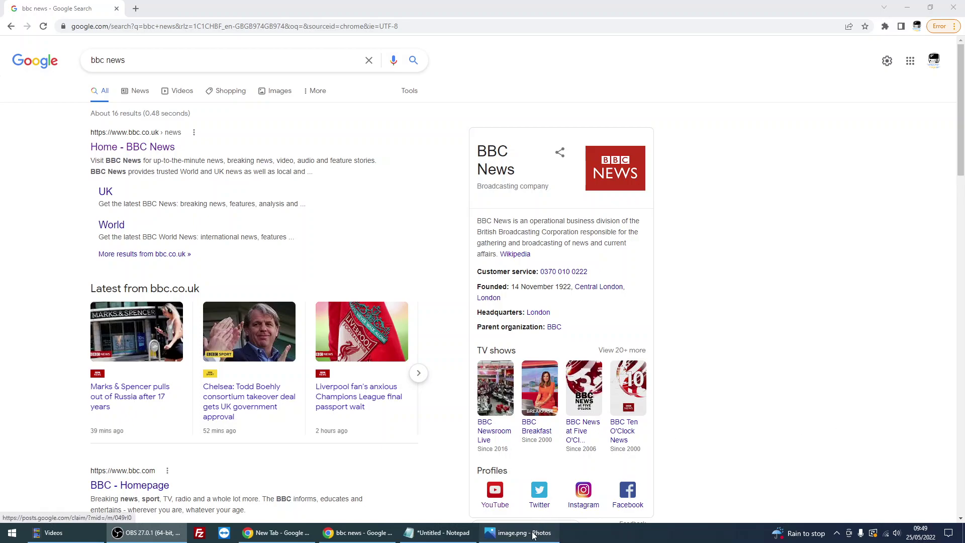
Show the ERR_CONNECTION_RESET screenshot image.png in Windows Photos
left_click(518, 533)
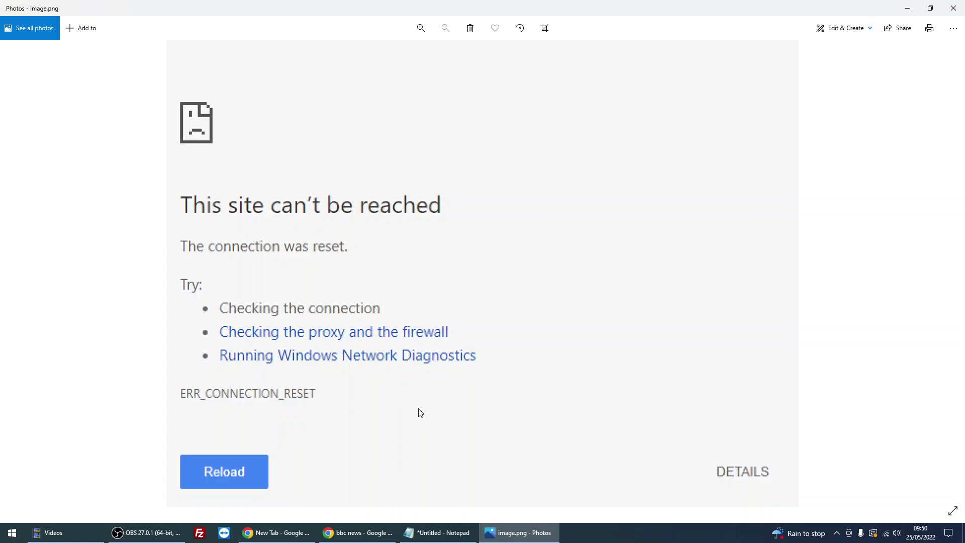
Open the BBC News Twitter profile and YouTube channel results in new tabs, then return to the search
left_click(371, 534)
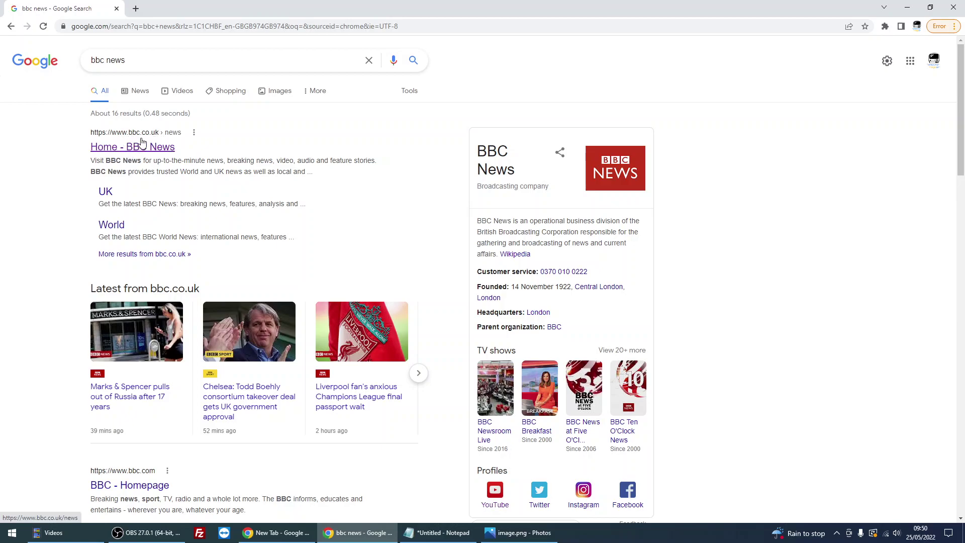
scroll(145, 145, "down", 5)
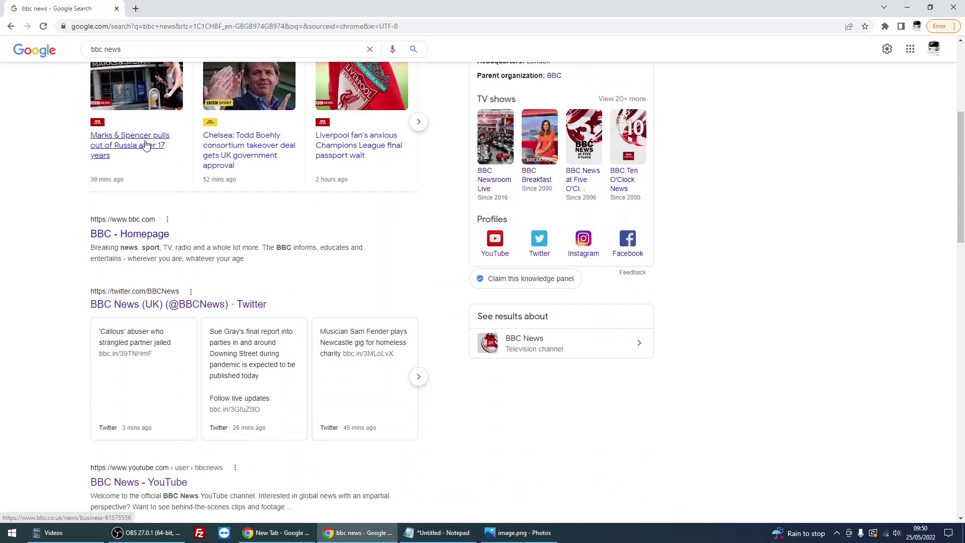
scroll(145, 145, "down", 2)
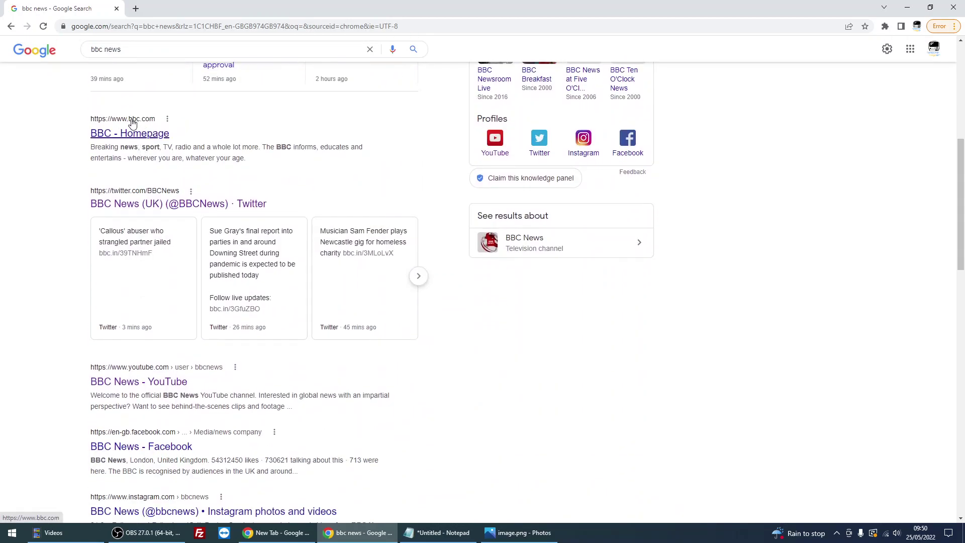
right_click(148, 207)
left_click(171, 216)
scroll(172, 222, "down", 2)
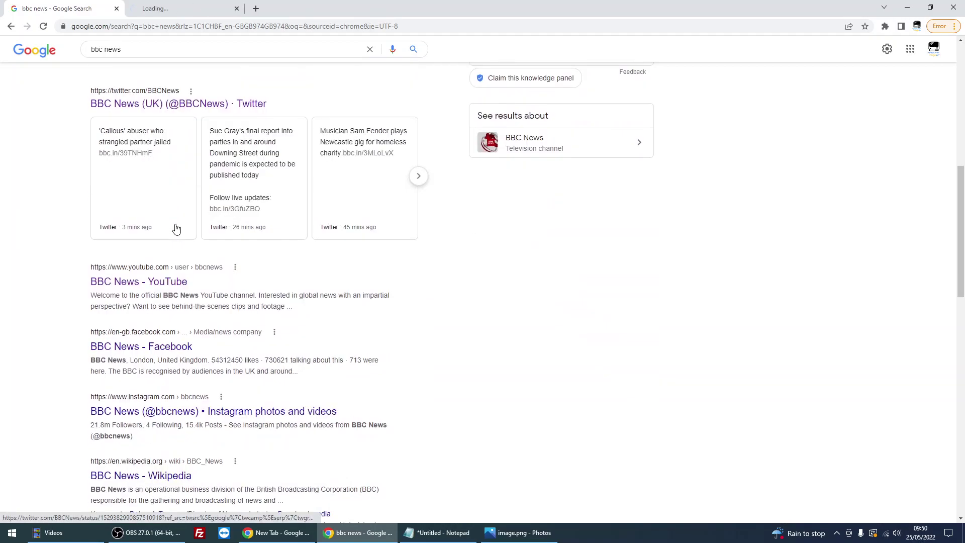
right_click(170, 283)
left_click(196, 290)
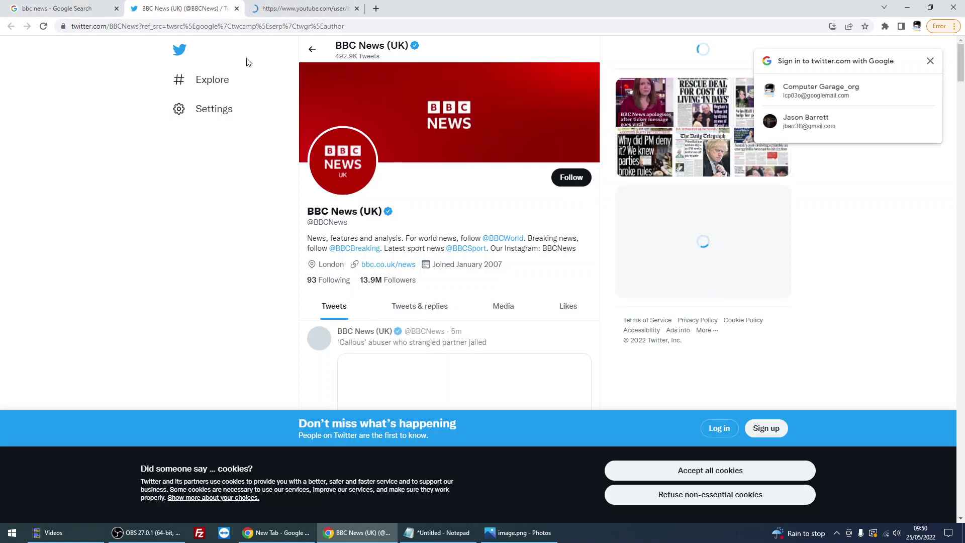
left_click(90, 11)
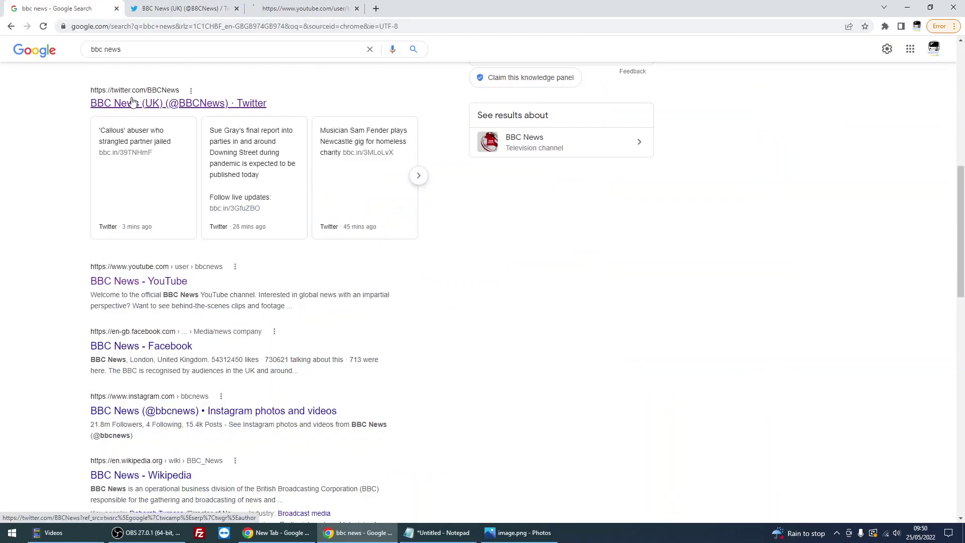
scroll(182, 136, "up", 3)
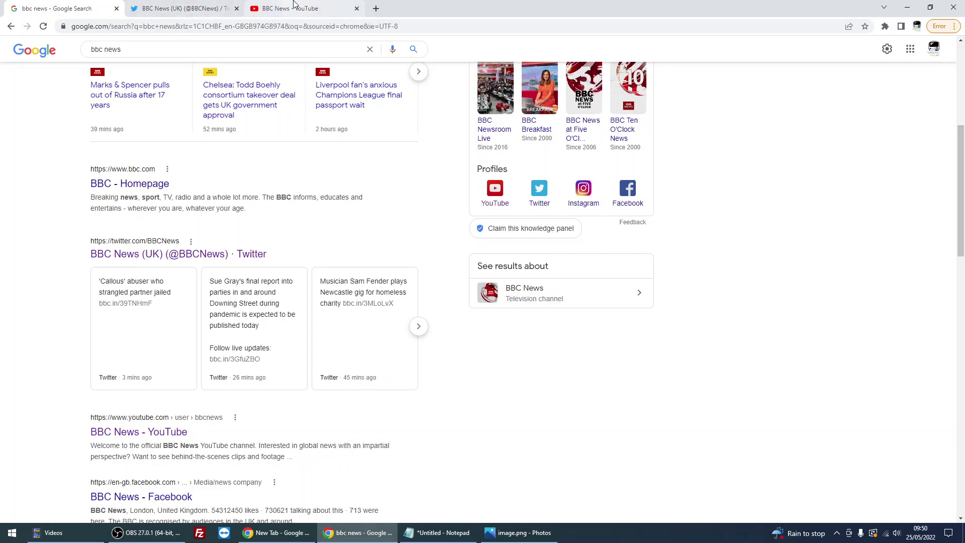
key("alt+Tab")
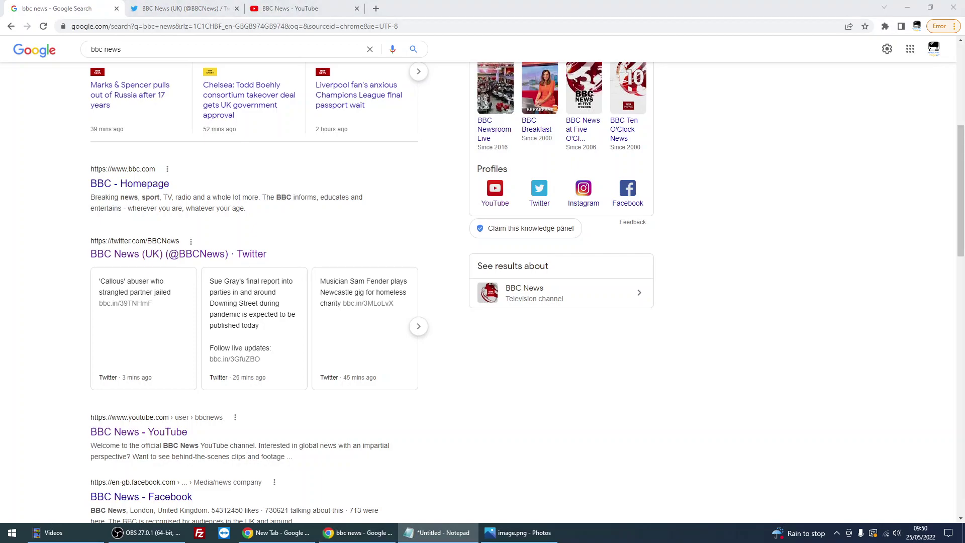
Load bbc.com in a new Incognito window, then close that window
left_click(954, 26)
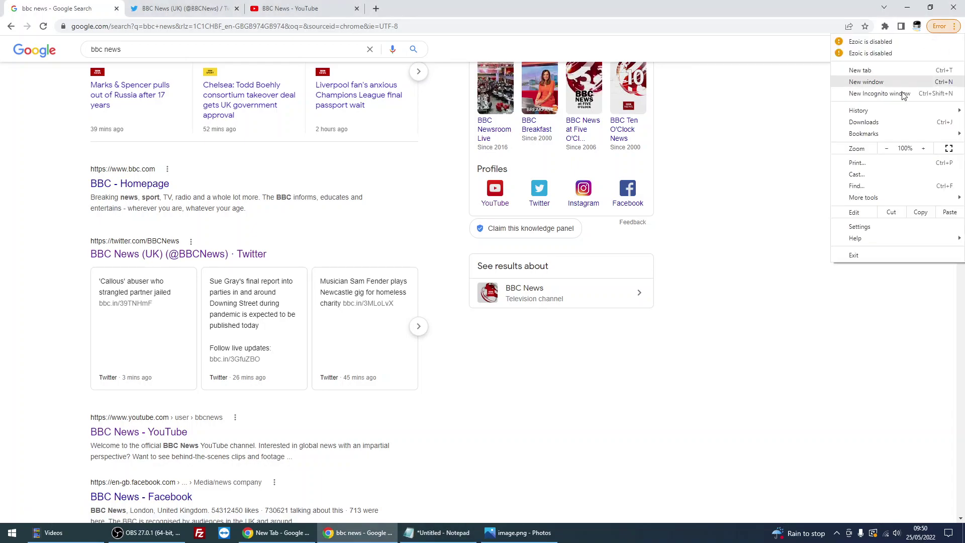
left_click(864, 96)
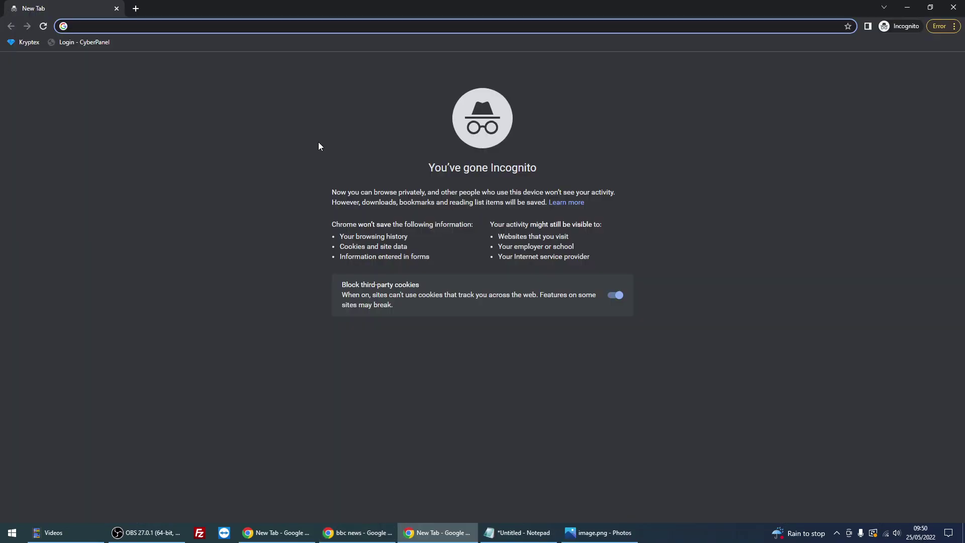
type("bbc.c")
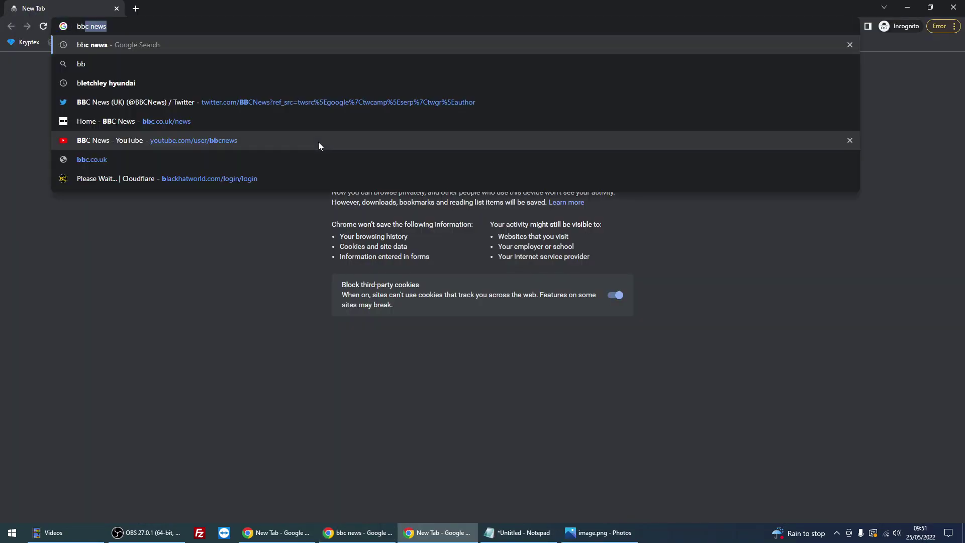
type("om")
key("Return")
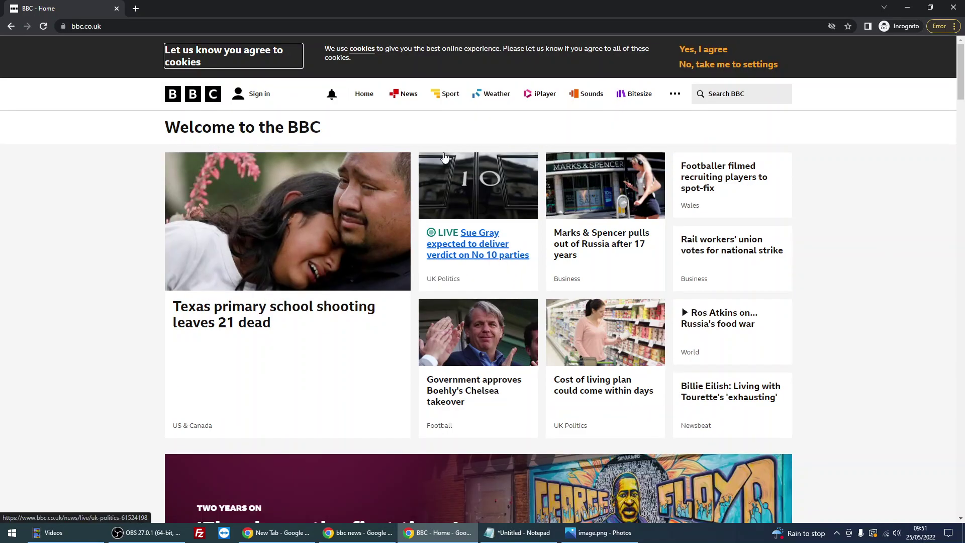
left_click(952, 9)
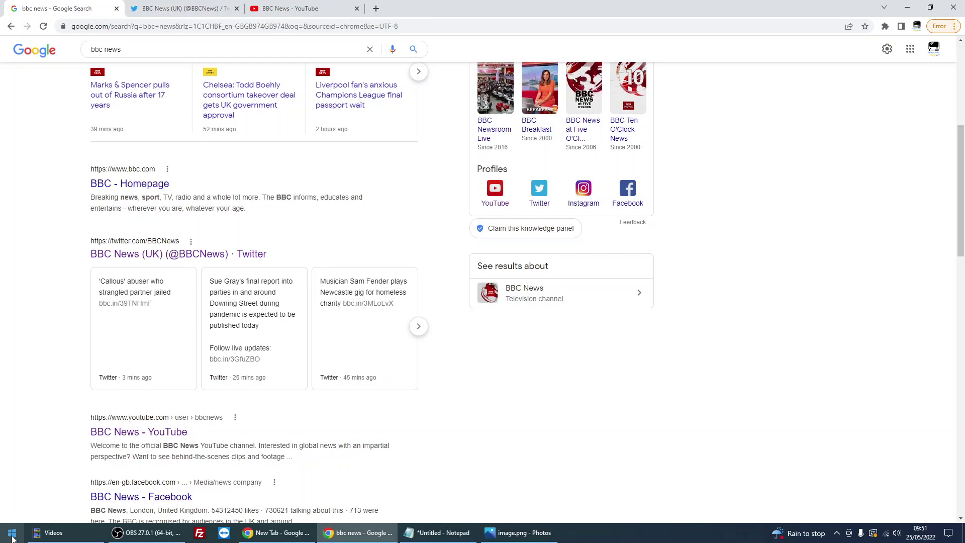
left_click(12, 534)
type("edge")
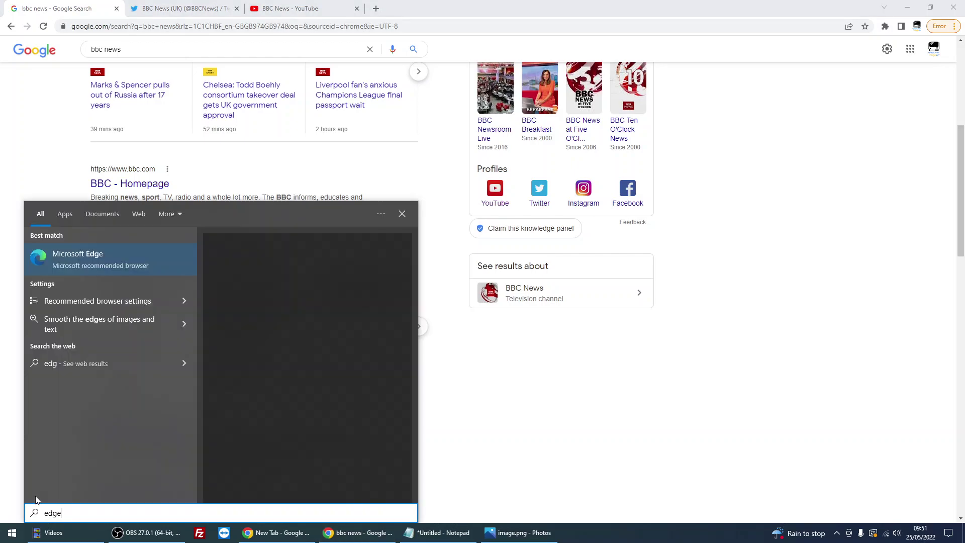
left_click(105, 257)
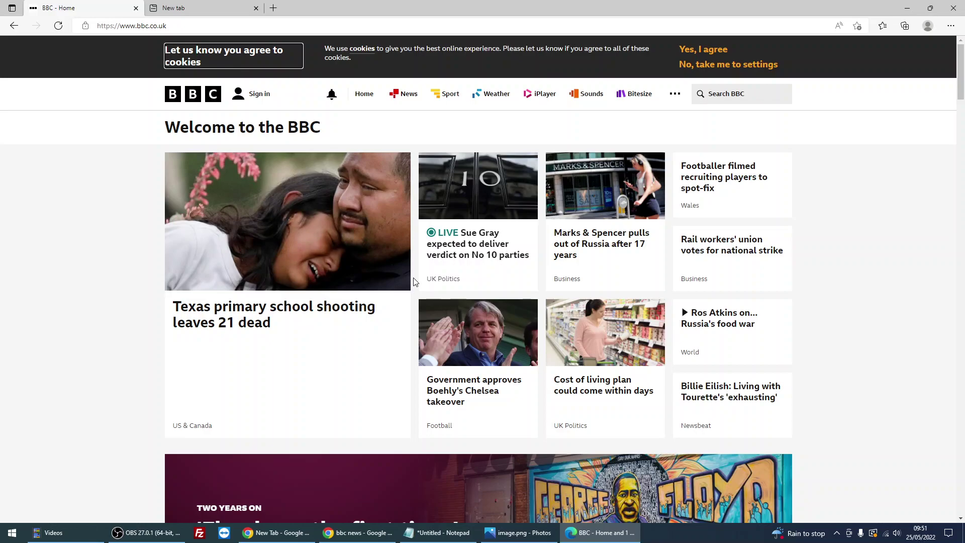
Open Control Panel from Start and search its settings for 'networ'
left_click(11, 535)
type("co")
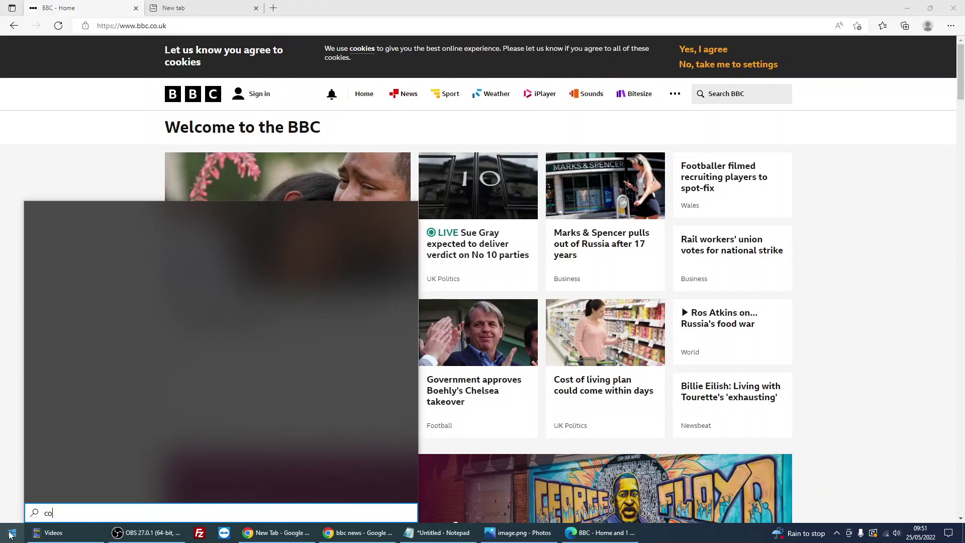
type("ntrol")
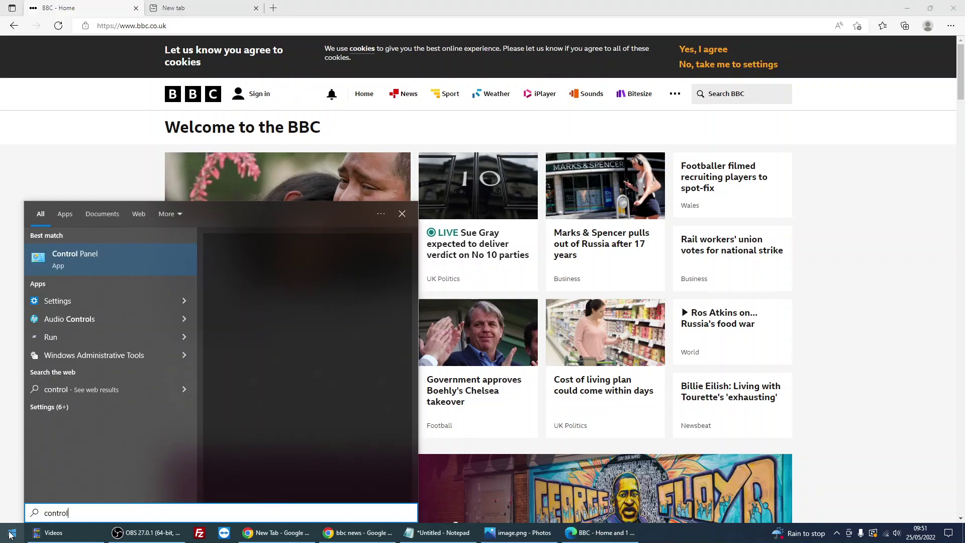
left_click(132, 268)
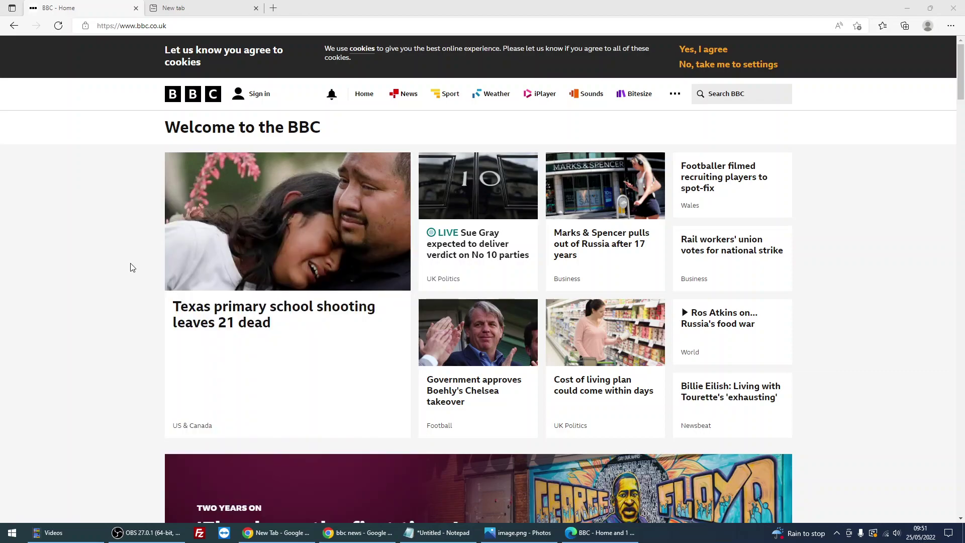
left_click(810, 21)
type("net")
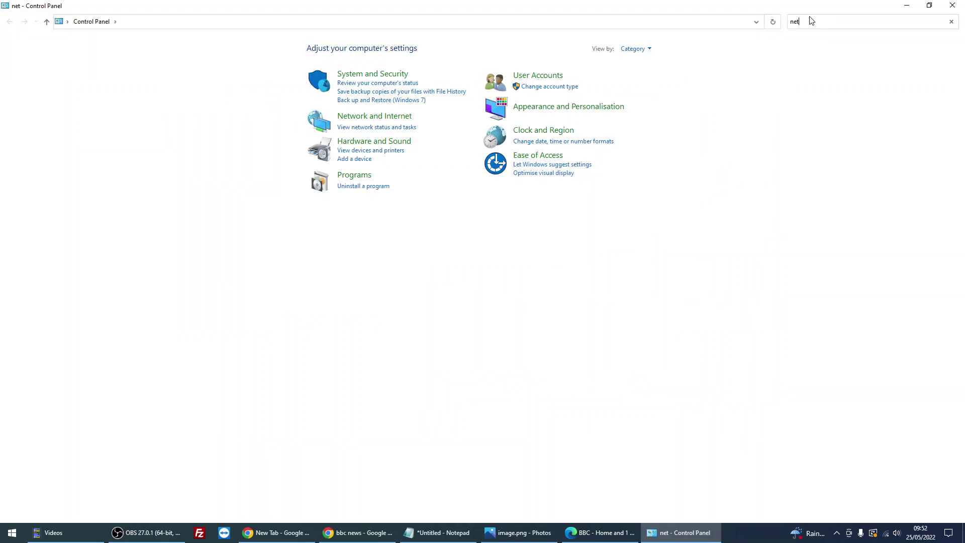
type("wor")
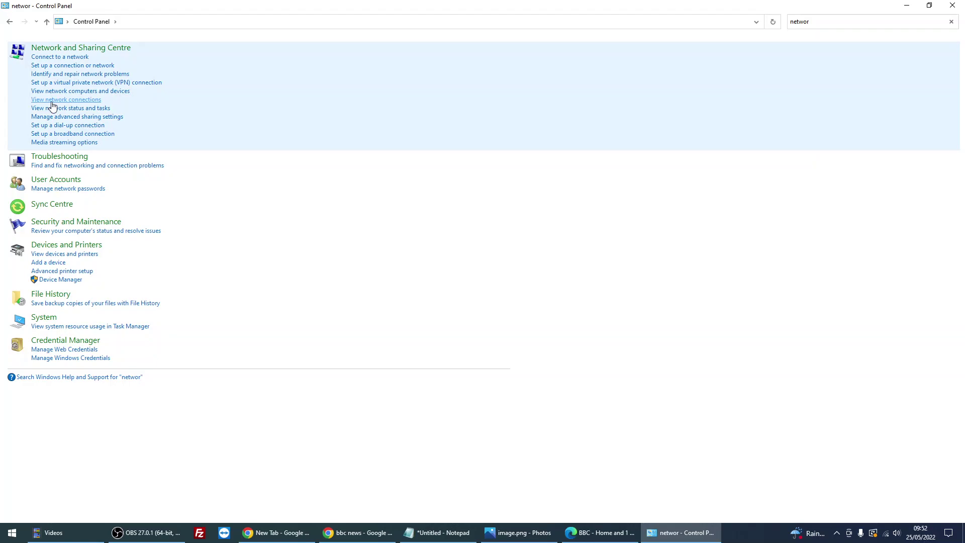
Open Network Connections and select the WiFi adapter's Internet Protocol Version 4 (TCP/IPv4) item
left_click(52, 100)
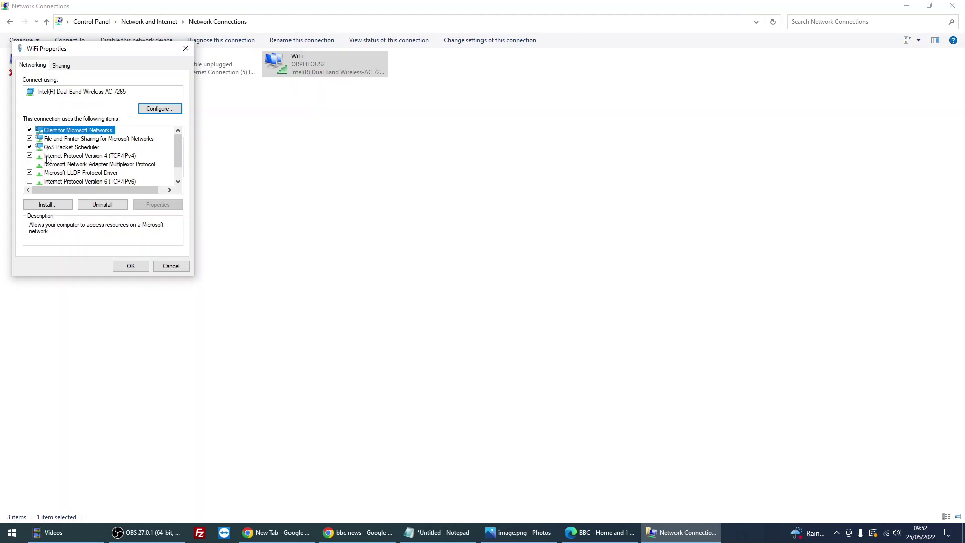
left_click(46, 156)
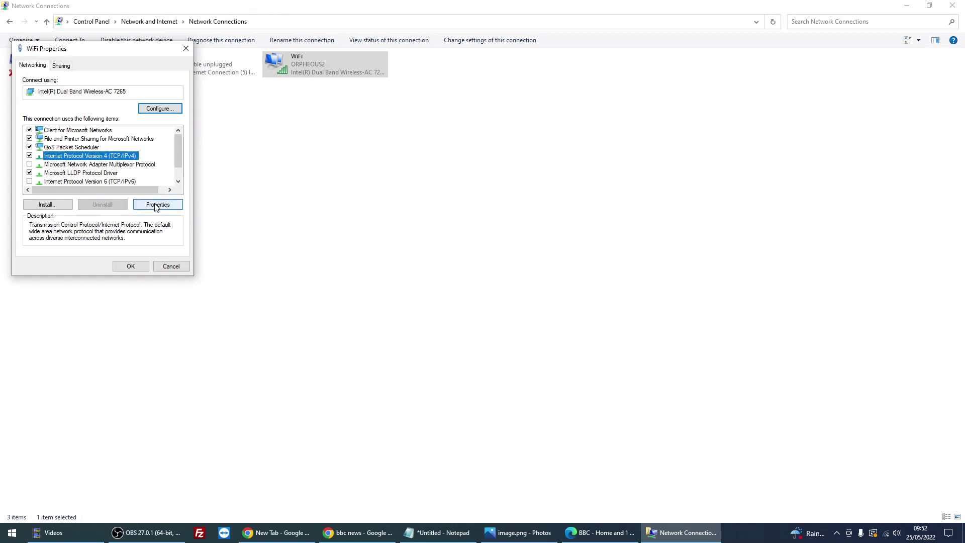
Set the IPv4 preferred DNS server manually to 8.8.8.8 and save the settings
left_click(157, 205)
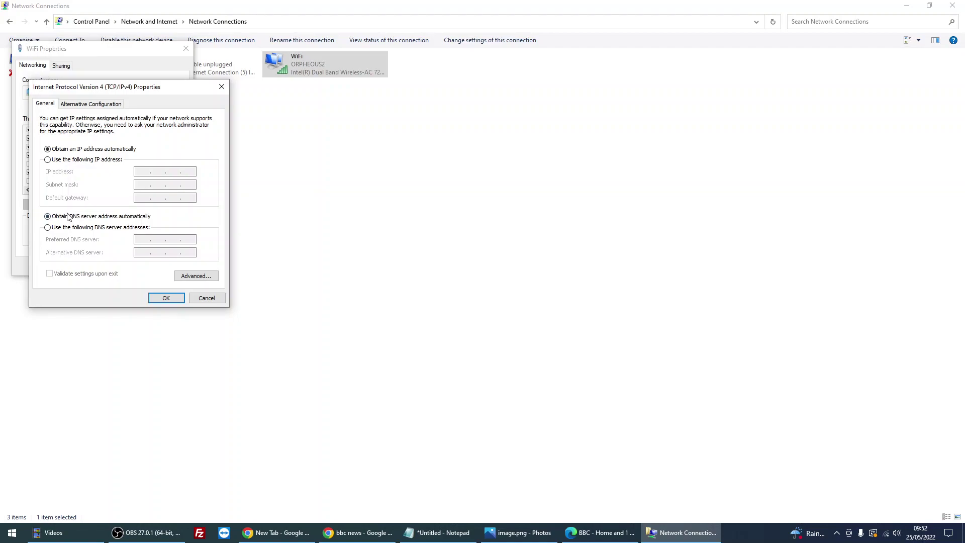
left_click(76, 227)
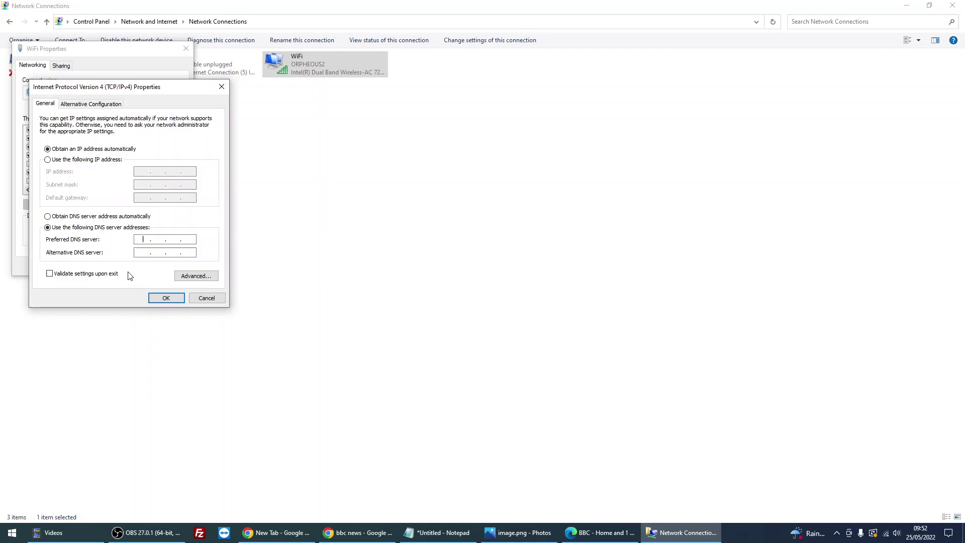
type("8.8.8.8")
key("Return")
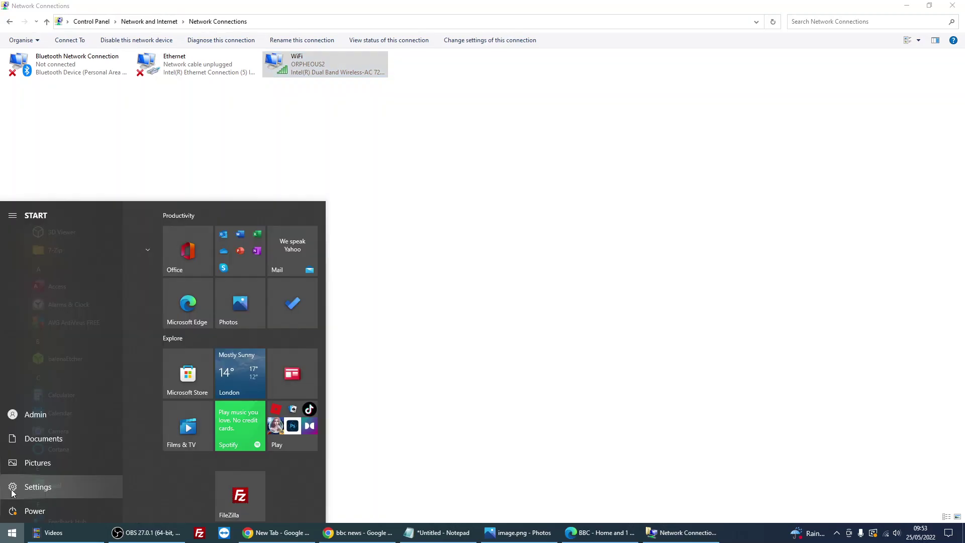
Search Settings for 'check net', view the network status, then open Network reset
left_click(43, 488)
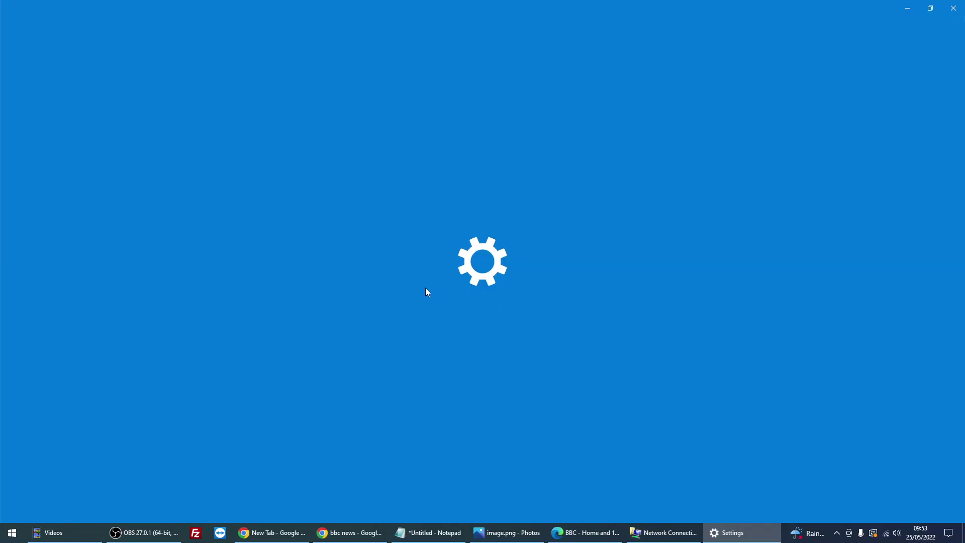
type("check ")
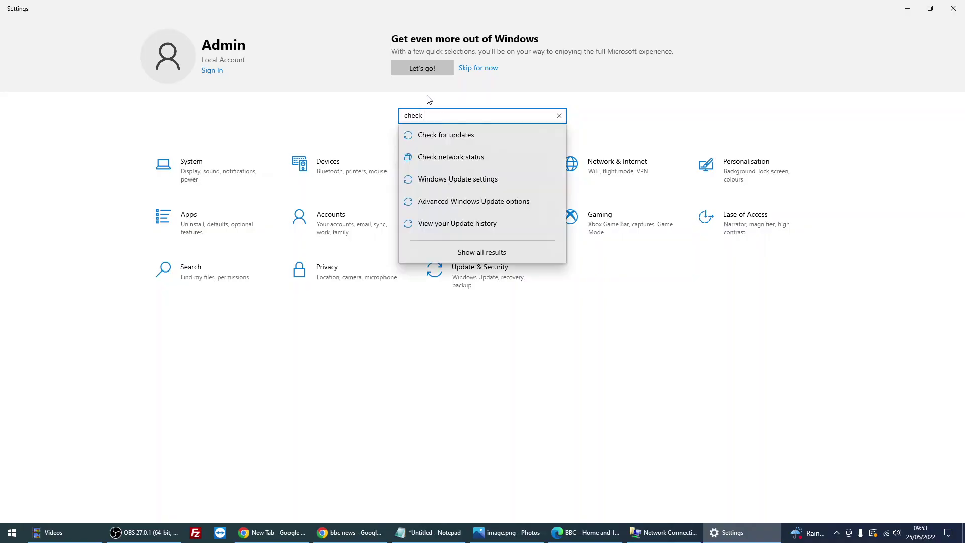
type("net")
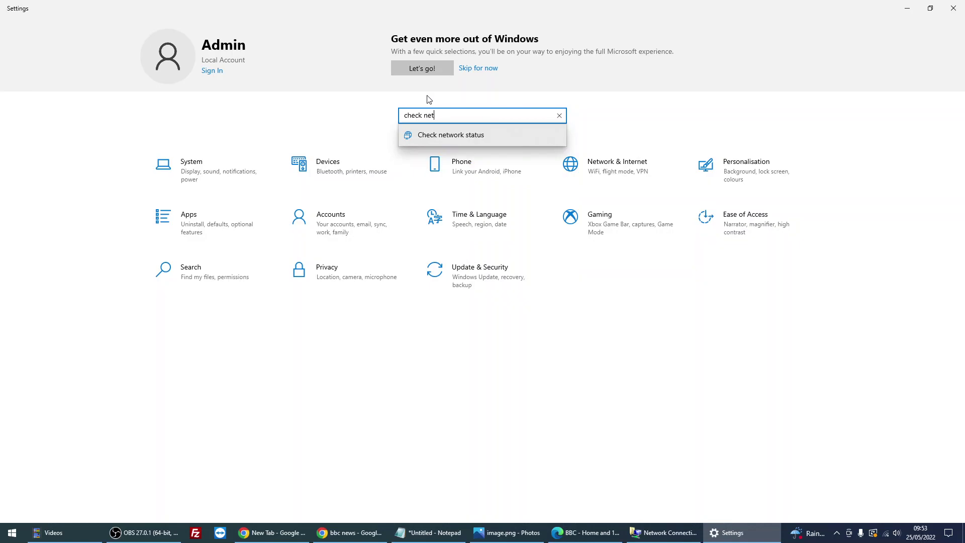
left_click(467, 139)
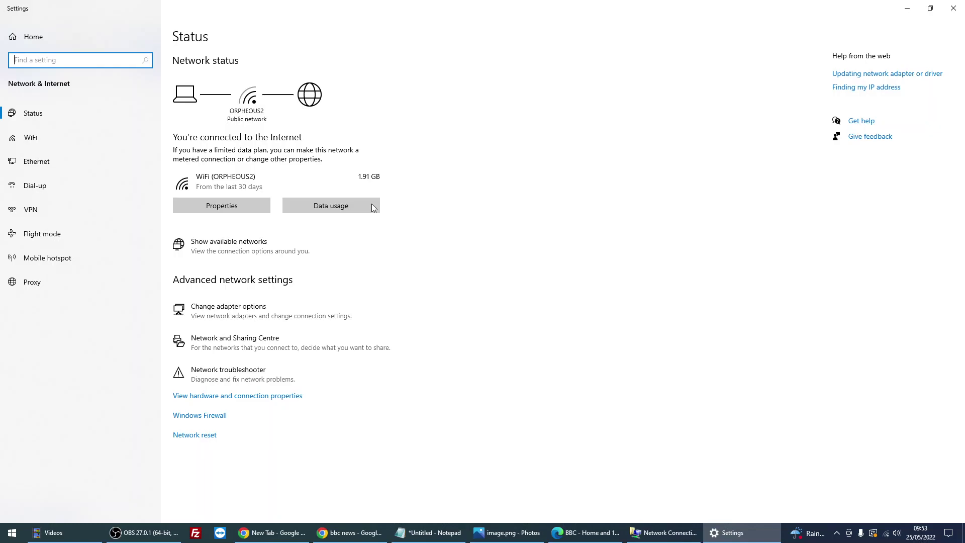
left_click(204, 444)
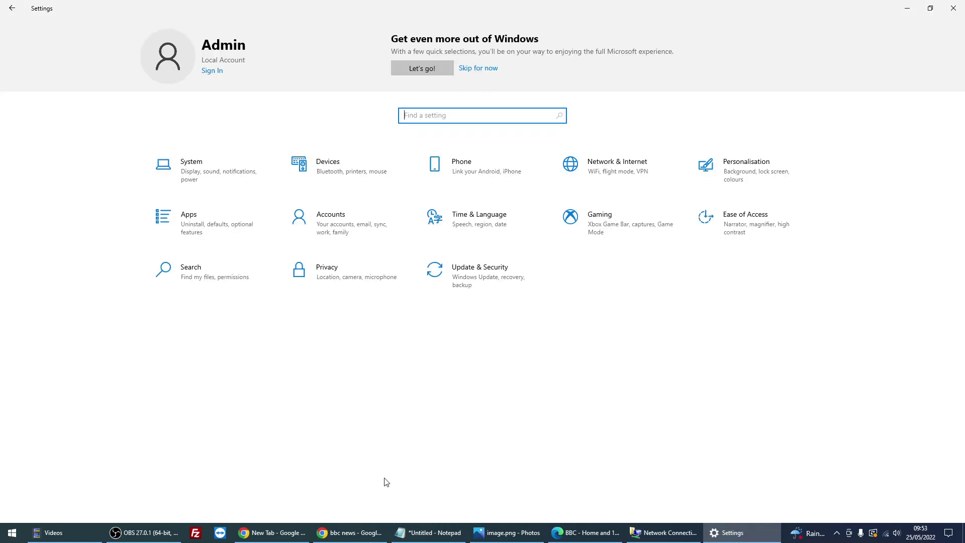
Clear Chrome's last-hour browsing history, cookies and cached files with Ctrl+Shift+Delete
key("alt+Tab")
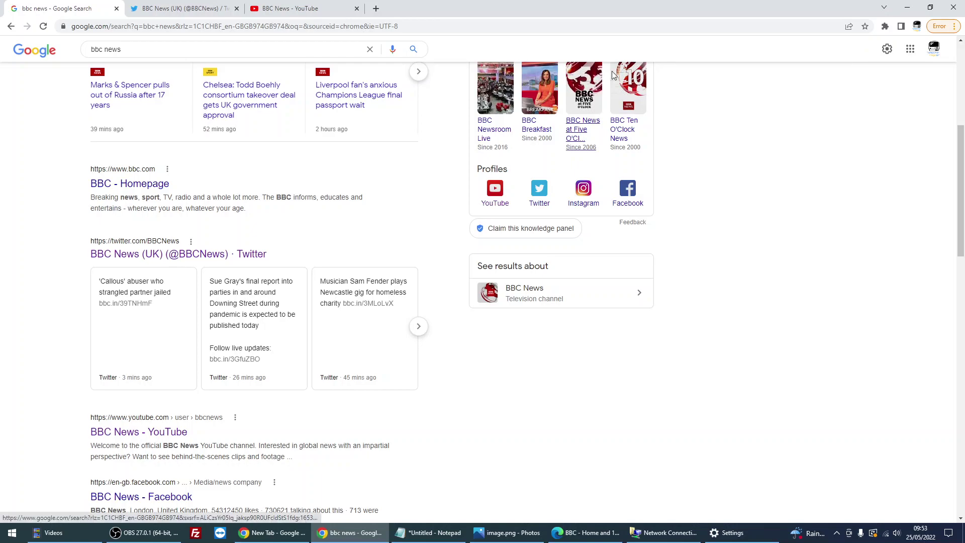
left_click(954, 26)
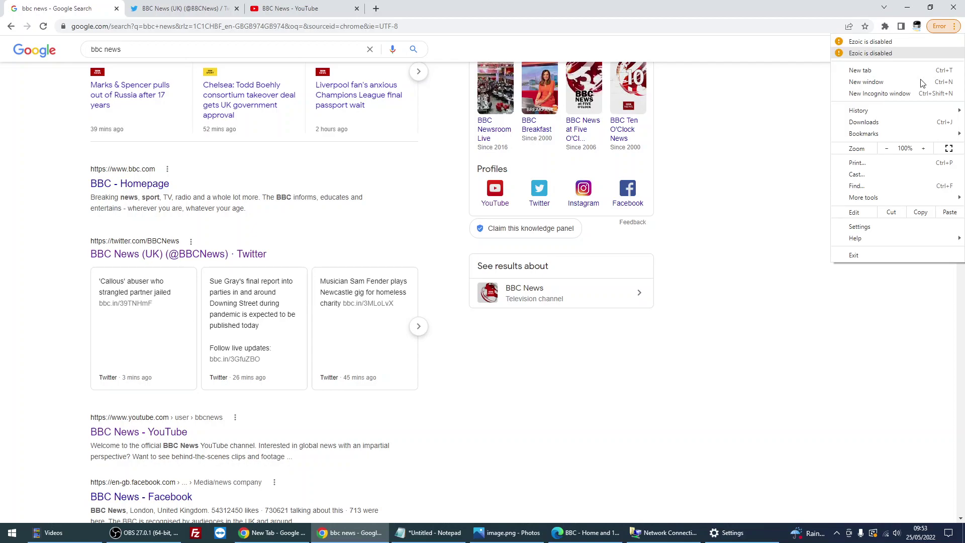
mouse_move(864, 202)
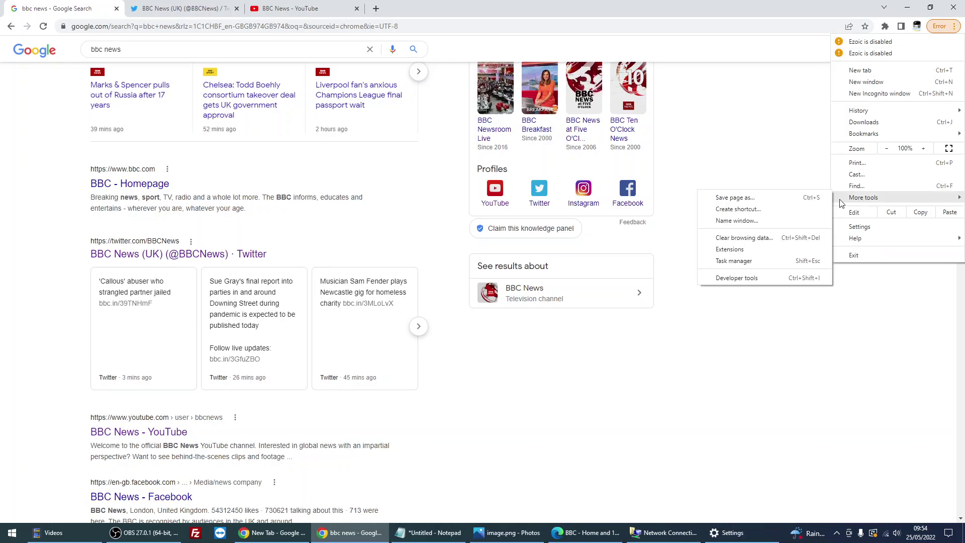
key("Escape")
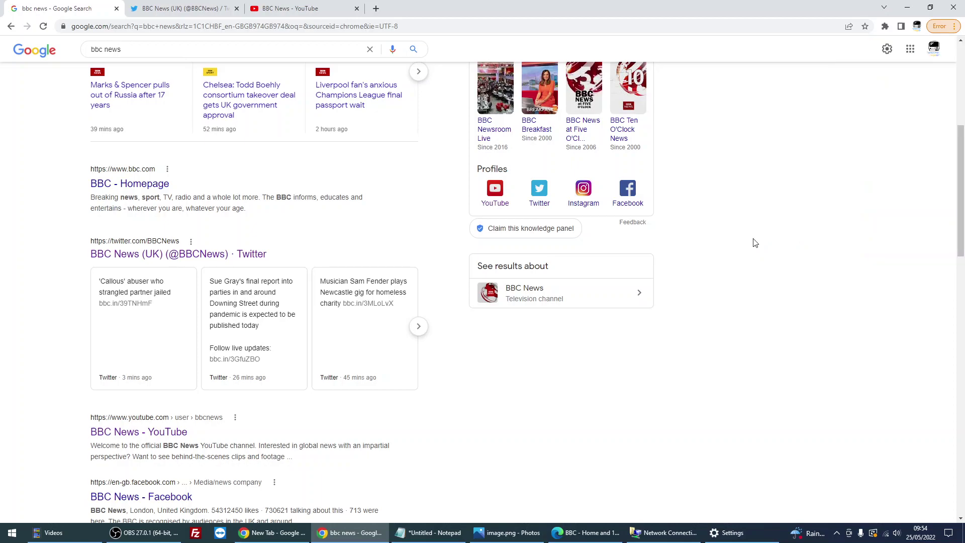
key("ctrl+shift+Delete")
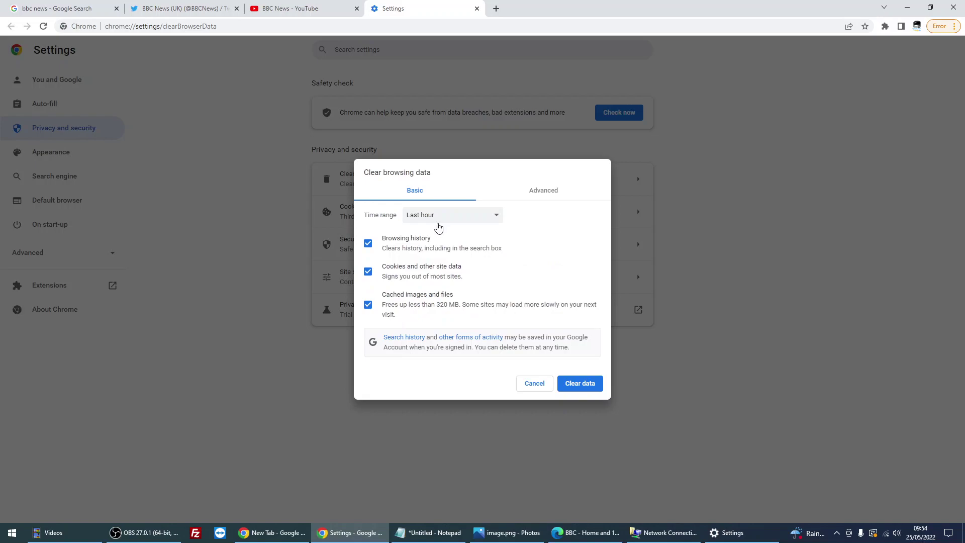
left_click(463, 219)
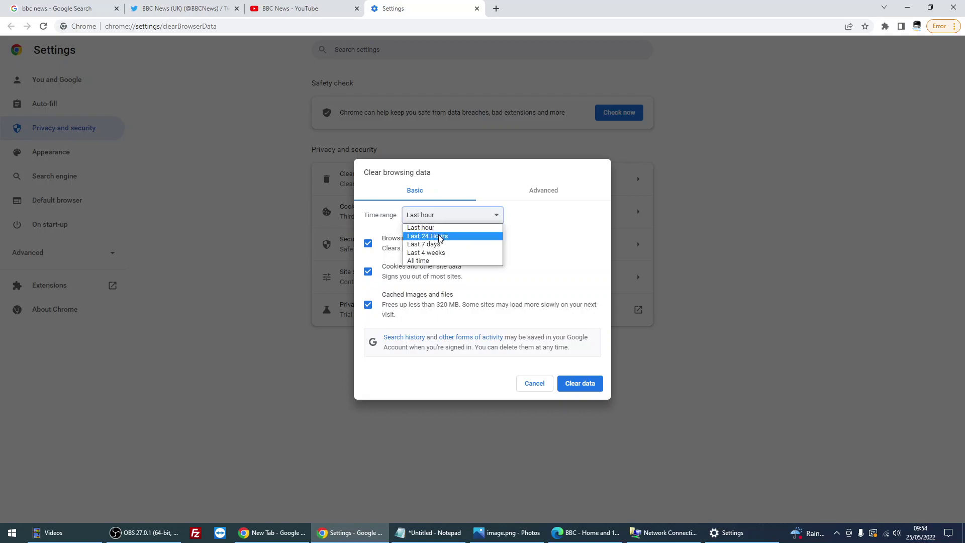
left_click(487, 177)
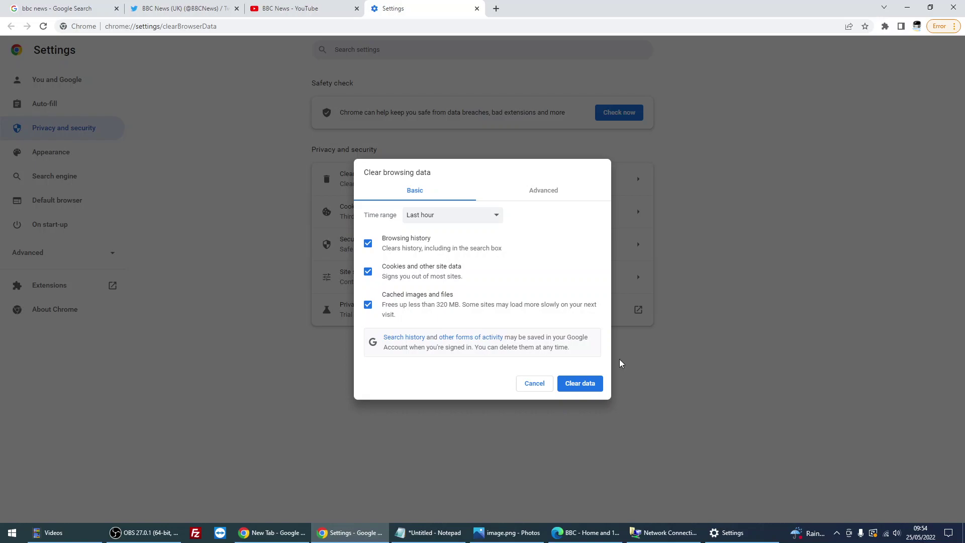
left_click(582, 386)
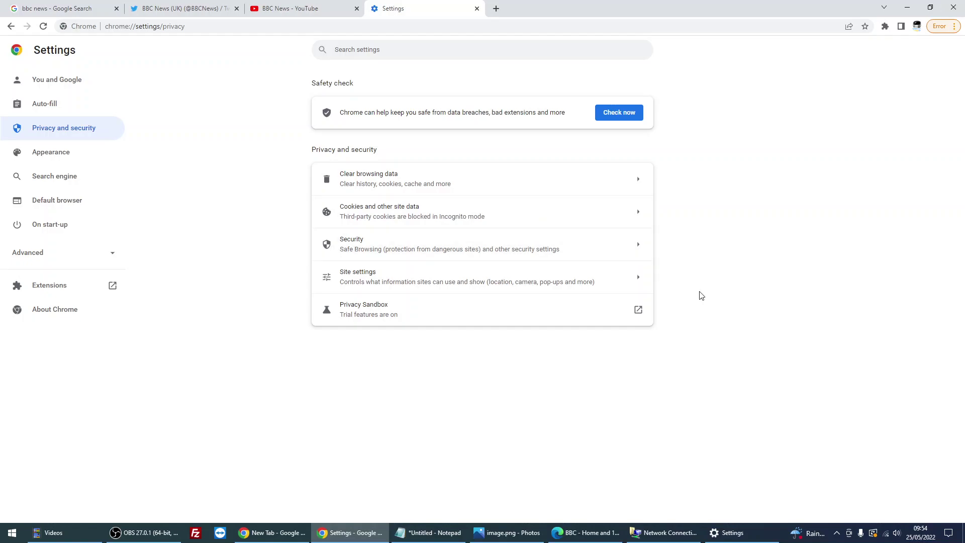
left_click(837, 534)
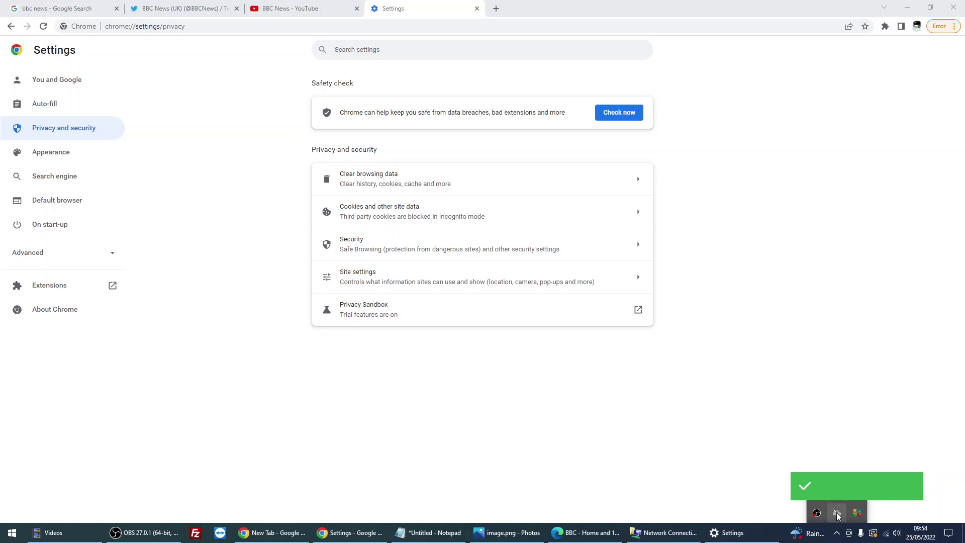
left_click(857, 514)
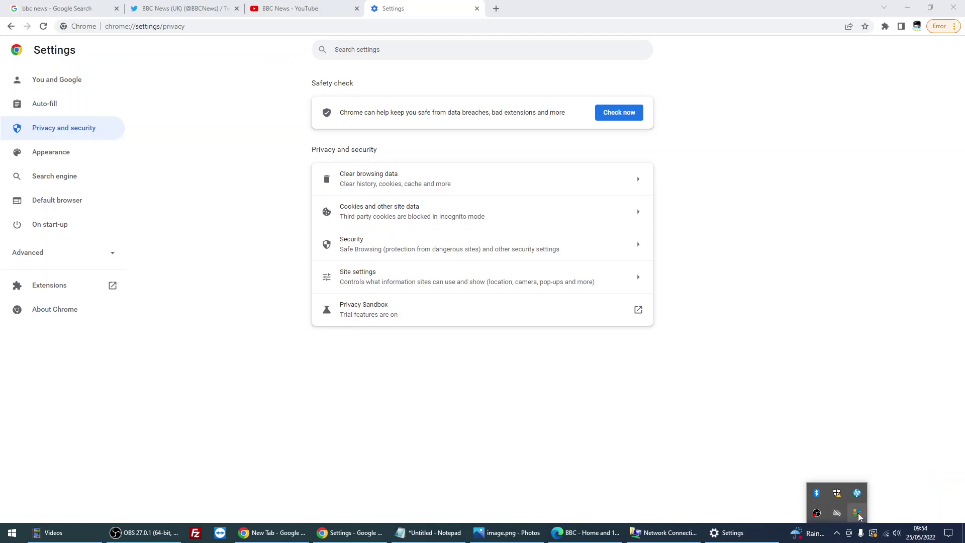
left_click(858, 514)
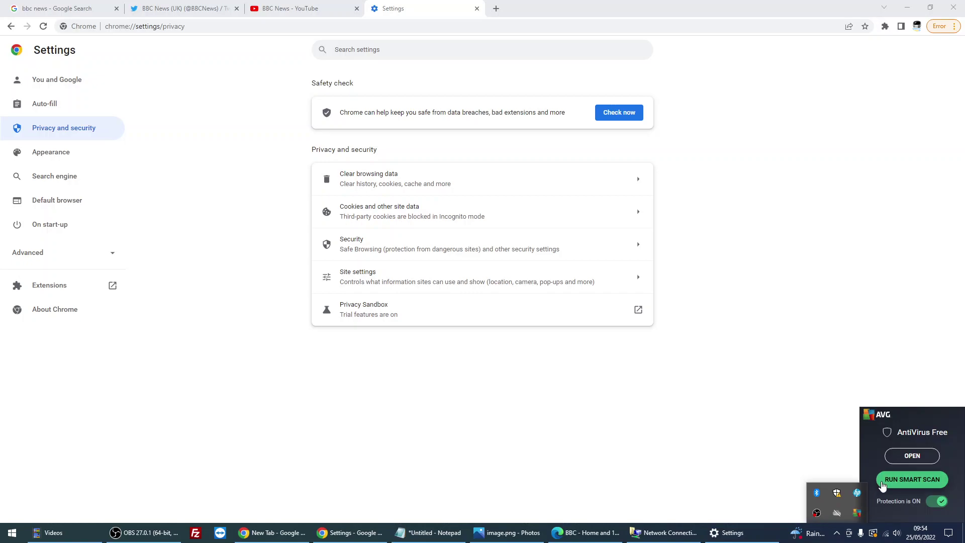